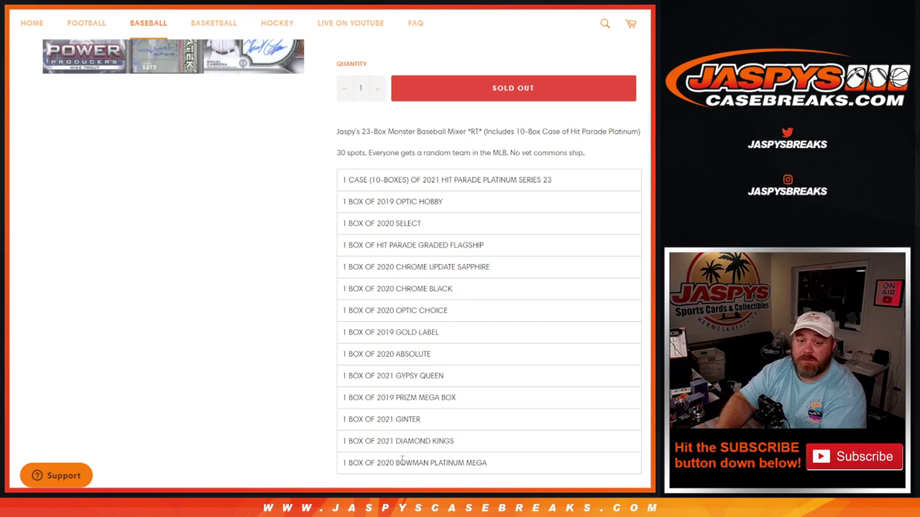
# Examine the break's box list on the product page and the full participant and team lists in the List Randomizer forms
pyautogui.scroll(4, 307, 450)
pyautogui.hotkey('ctrl', 'Tab')
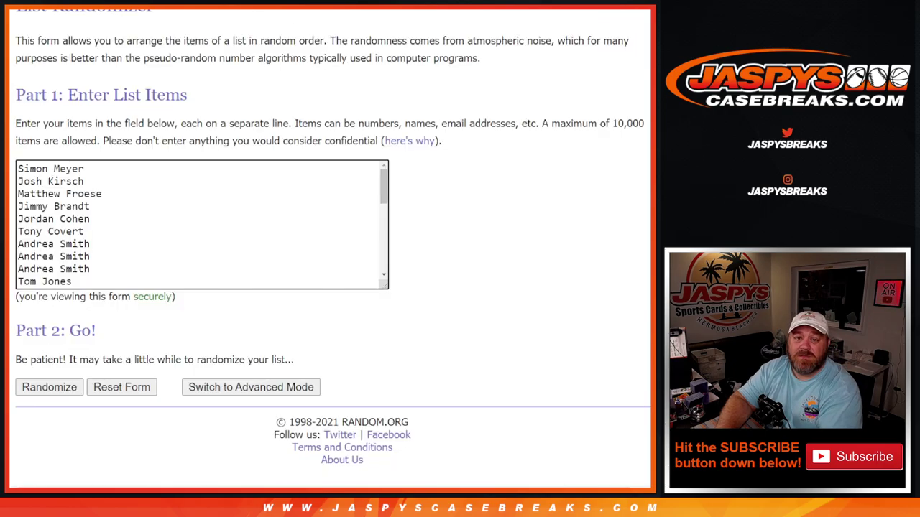
pyautogui.moveTo(385, 183); pyautogui.dragTo(392, 284)
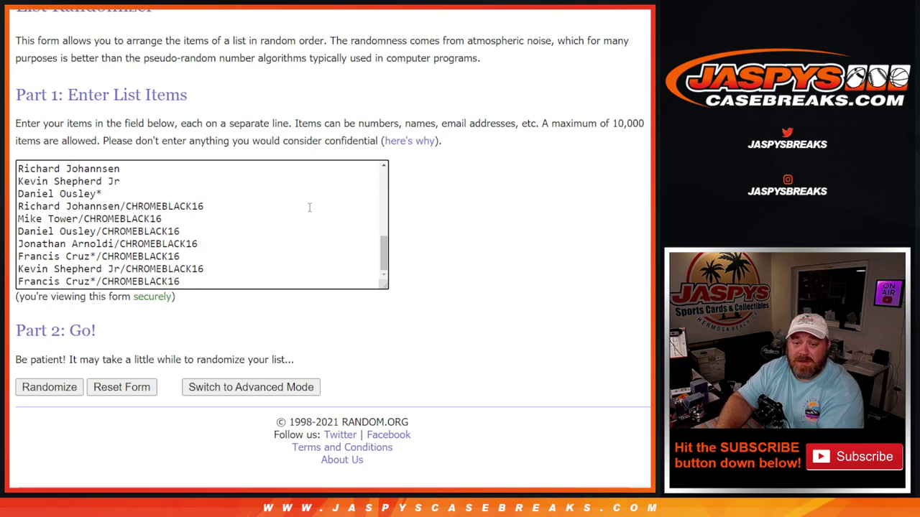
pyautogui.moveTo(384, 253); pyautogui.dragTo(388, 154)
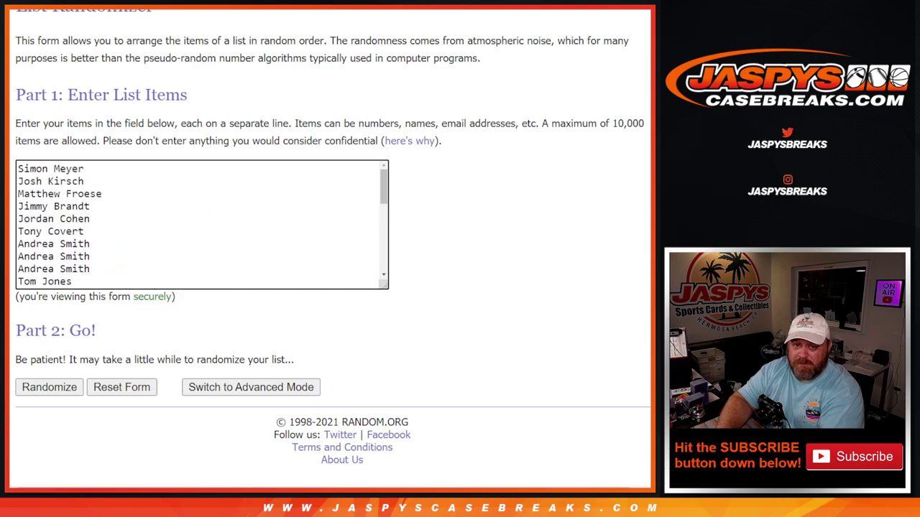
pyautogui.hotkey('ctrl', 'Tab')
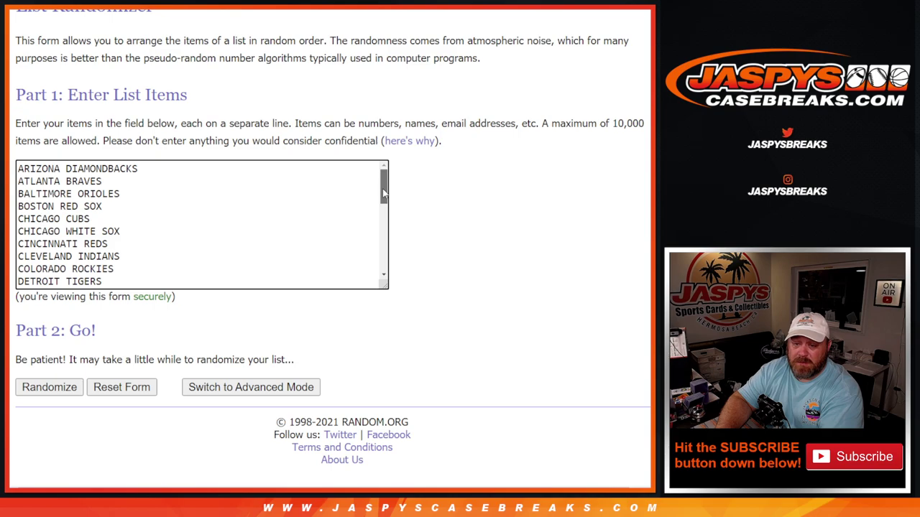
pyautogui.moveTo(383, 192)
pyautogui.mouseDown()
pyautogui.moveTo(384, 263)
pyautogui.moveTo(384, 176)
pyautogui.mouseUp()
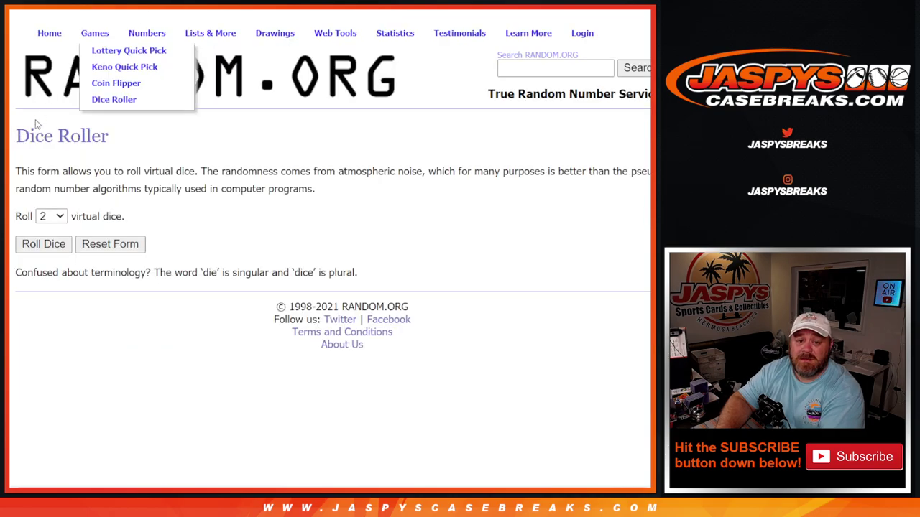
# Roll two virtual dice and randomize the participant name list three times on RANDOM.ORG
pyautogui.click(44, 245)
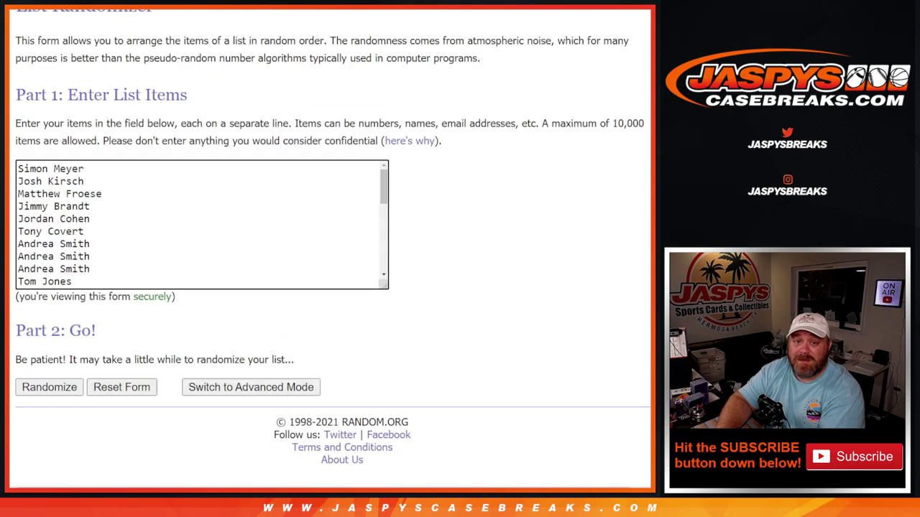
pyautogui.click(47, 388)
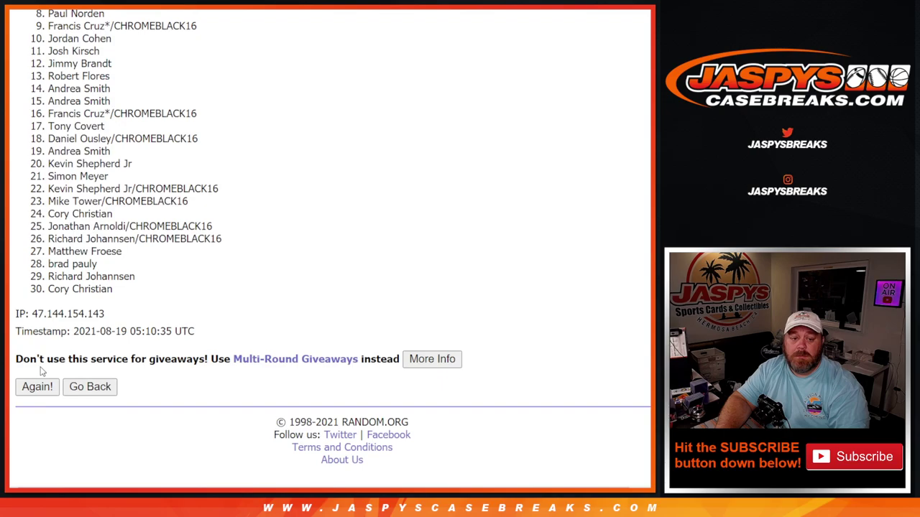
pyautogui.click(38, 387)
pyautogui.scroll(-5, 40, 397)
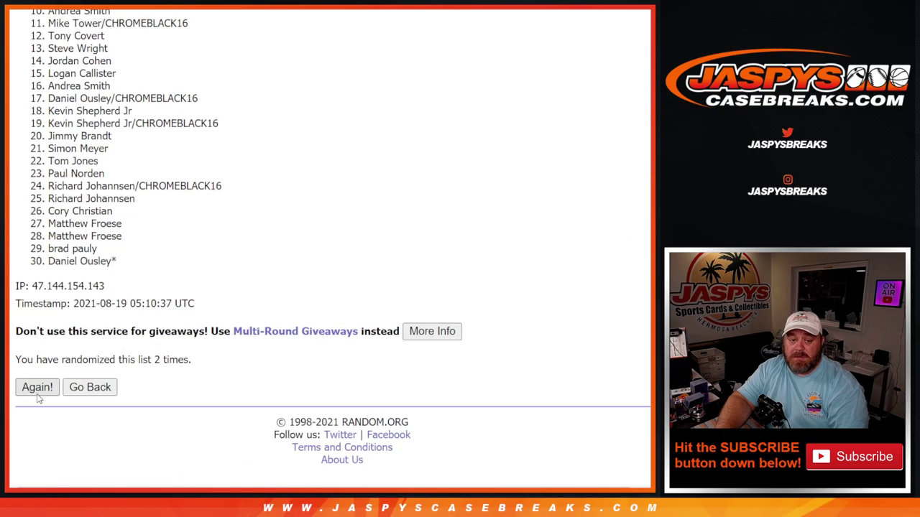
pyautogui.click(38, 386)
# Copy all 30 randomized participant names into column A of the Google Sheets break spreadsheet, starting at A1
pyautogui.moveTo(49, 198); pyautogui.dragTo(125, 269)
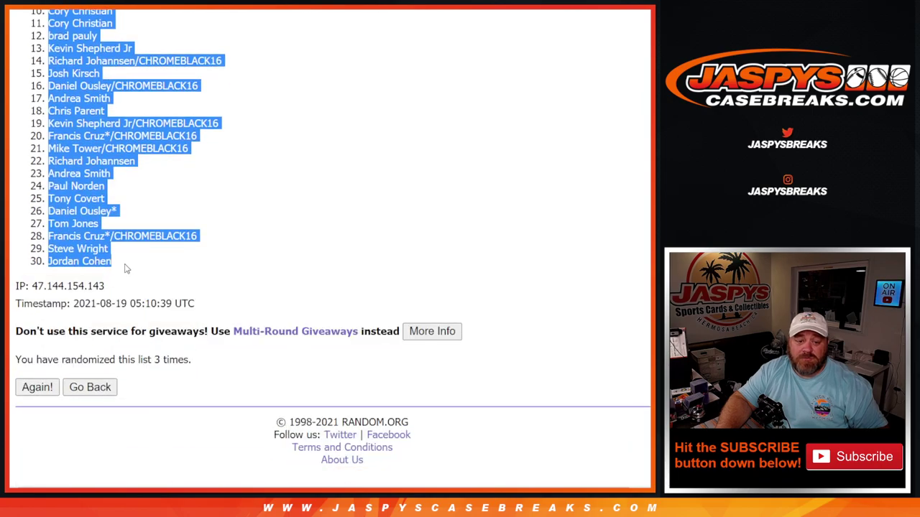
pyautogui.hotkey('ctrl', 'c')
pyautogui.click(316, 9)
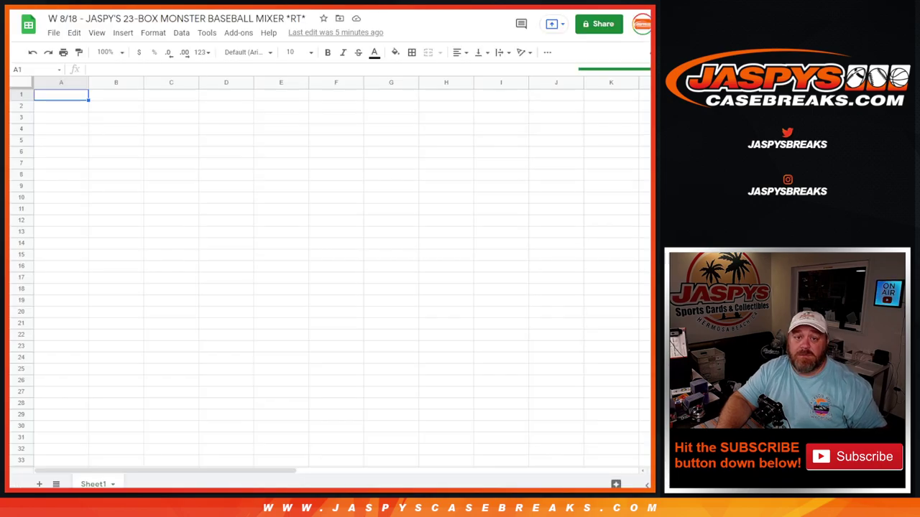
pyautogui.hotkey('ctrl', 'v')
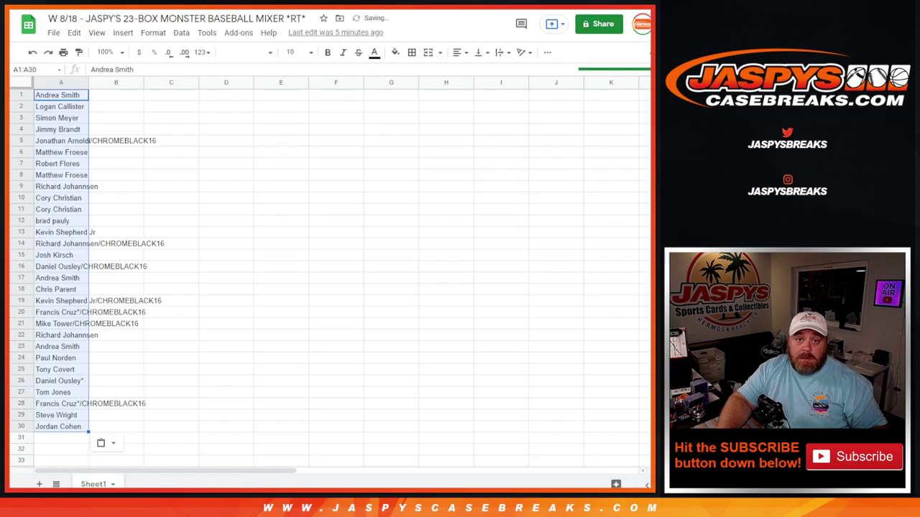
# Return to the RANDOM.ORG list of MLB teams and randomize it three times
pyautogui.hotkey('ctrl', 'shift', 'Tab')
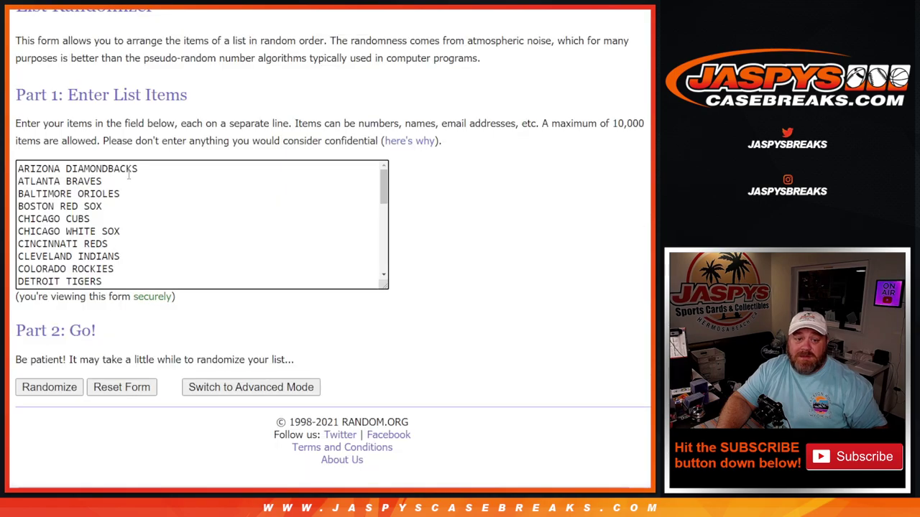
pyautogui.click(54, 387)
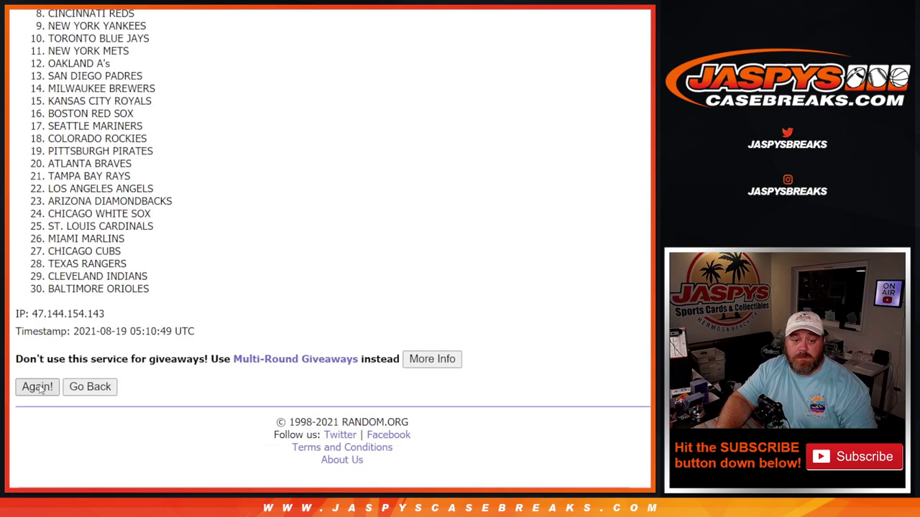
pyautogui.click(38, 387)
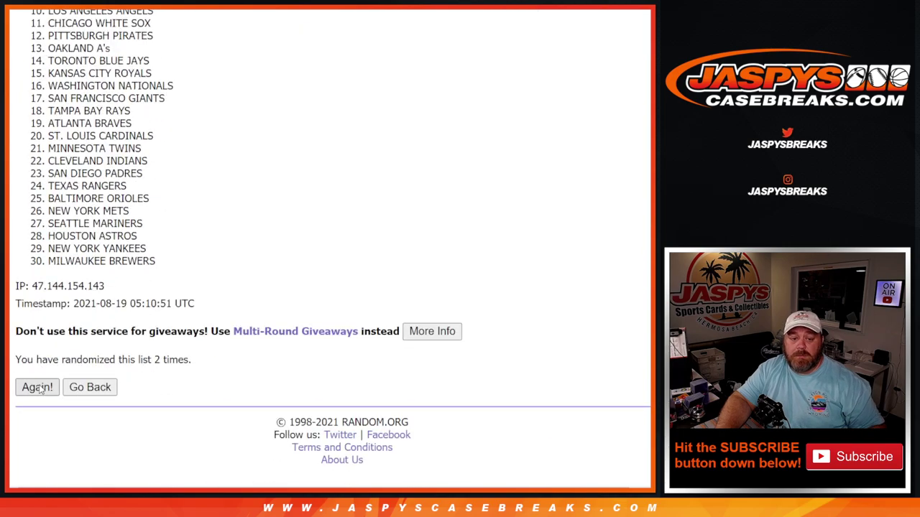
pyautogui.click(38, 387)
# Copy all 30 randomized team names into the break spreadsheet beside the participants, starting at B1
pyautogui.moveTo(49, 196); pyautogui.dragTo(179, 298)
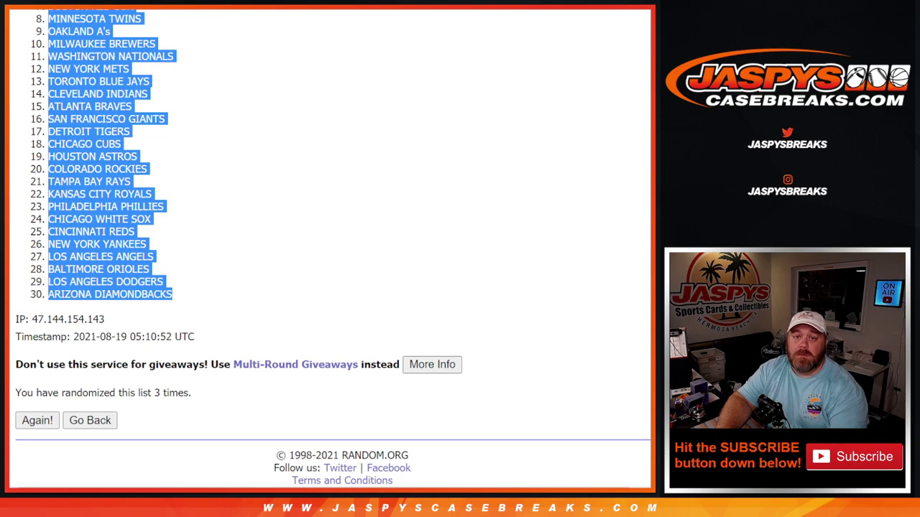
pyautogui.hotkey('ctrl', 'Tab')
pyautogui.click(128, 103)
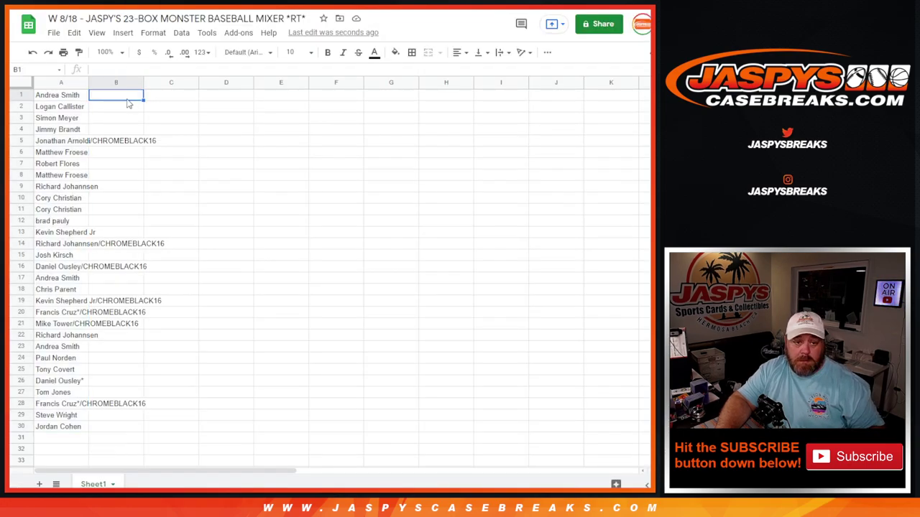
pyautogui.hotkey('ctrl', 'v')
# Format the whole sheet in bold at font size 14 and fit the column widths to their contents
pyautogui.click(23, 82)
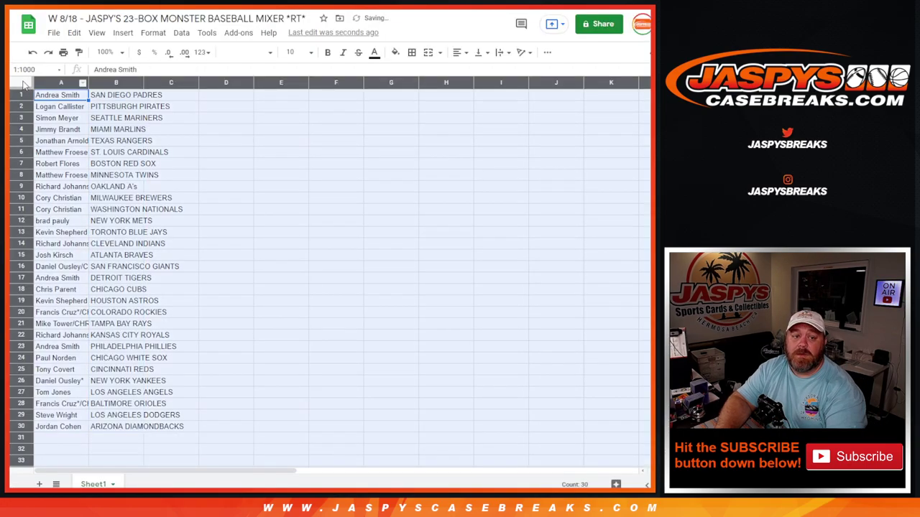
pyautogui.click(258, 52)
pyautogui.click(316, 60)
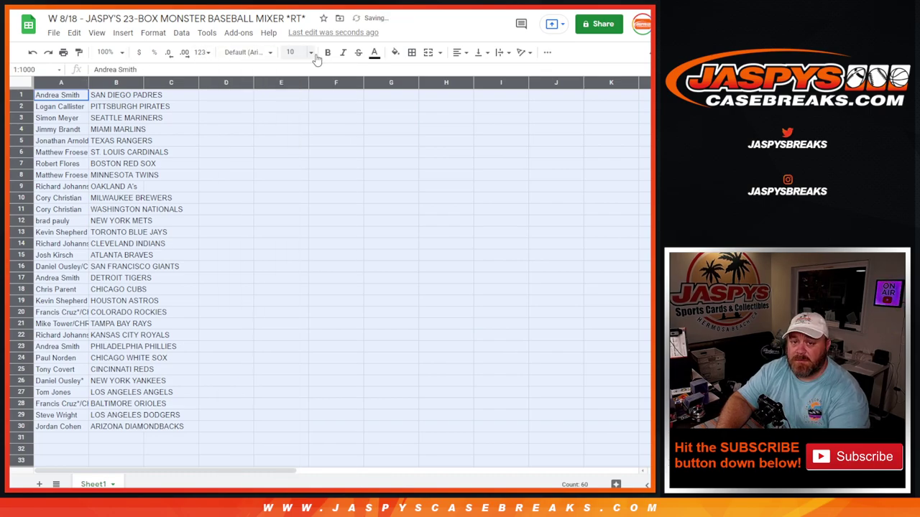
pyautogui.click(292, 196)
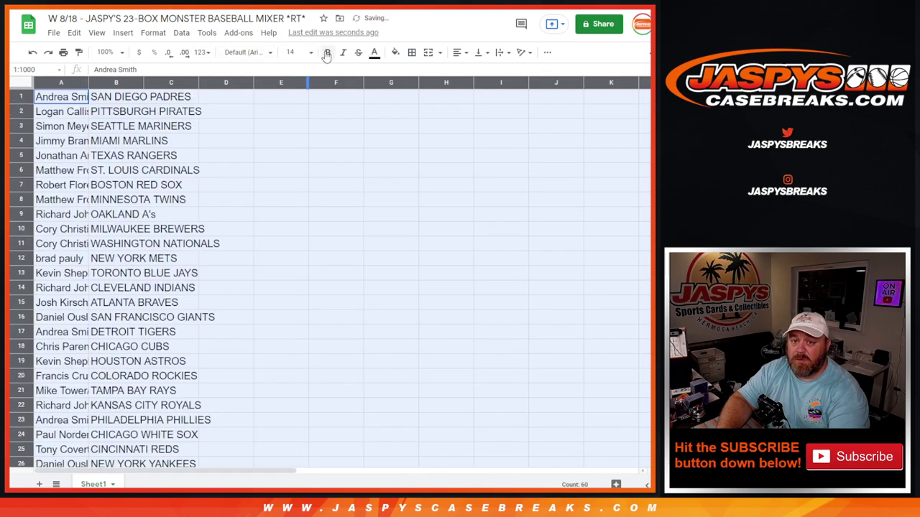
pyautogui.click(327, 54)
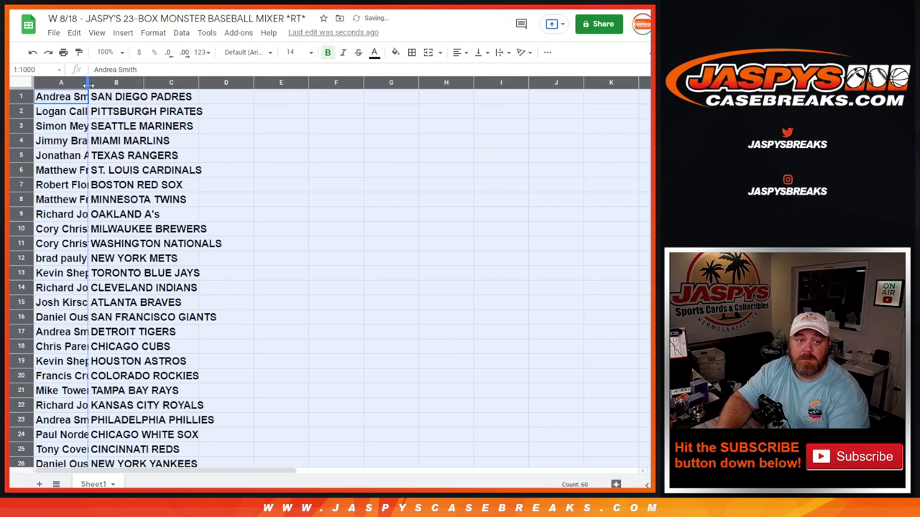
pyautogui.doubleClick(88, 85)
pyautogui.click(90, 100)
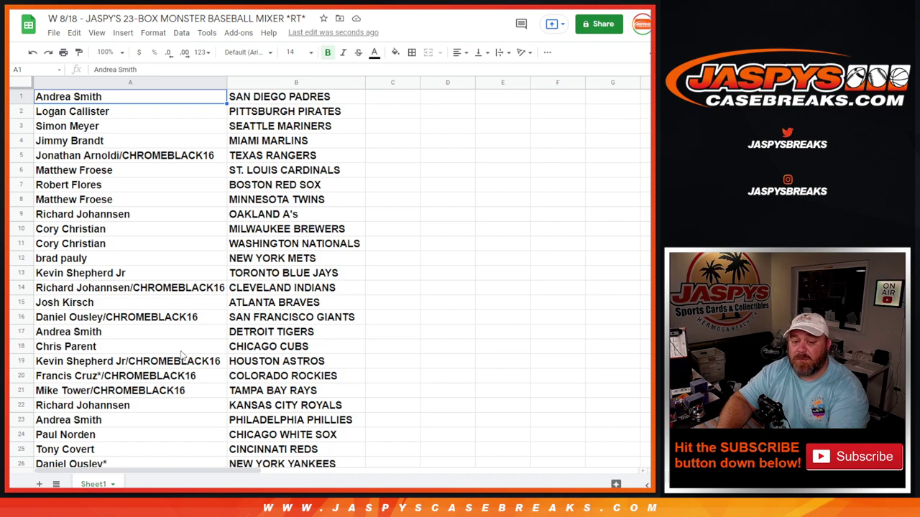
# Apply all borders to A1:B30 and sort the sheet A → Z by the team names in column B
pyautogui.scroll(-1, 184, 357)
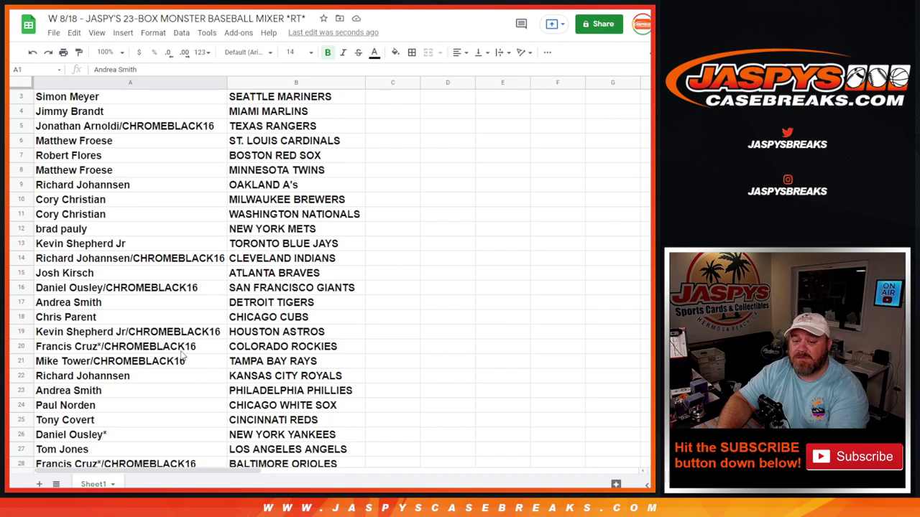
pyautogui.scroll(-1, 184, 357)
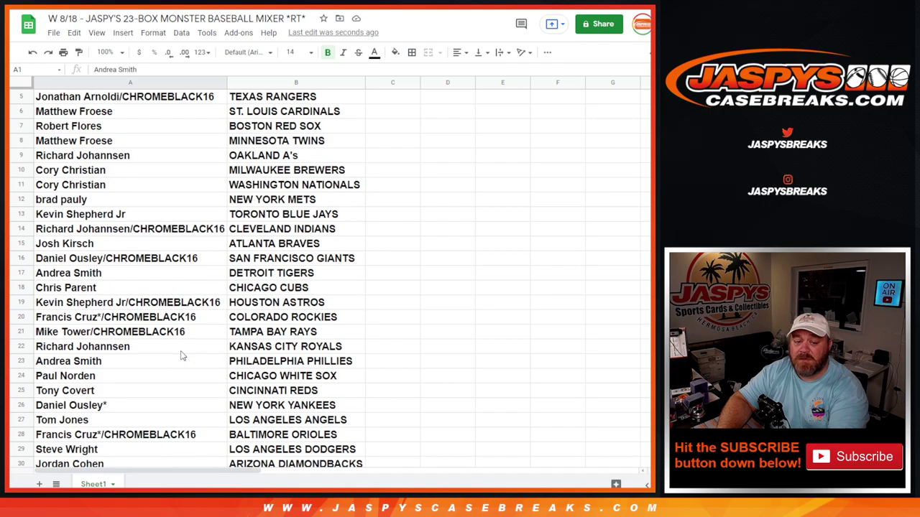
pyautogui.scroll(-1, 182, 355)
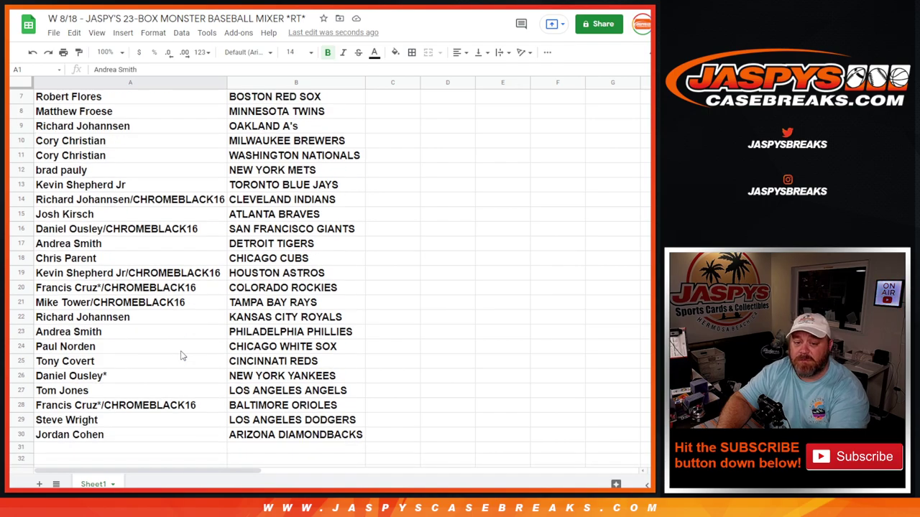
pyautogui.moveTo(257, 438); pyautogui.dragTo(108, 54)
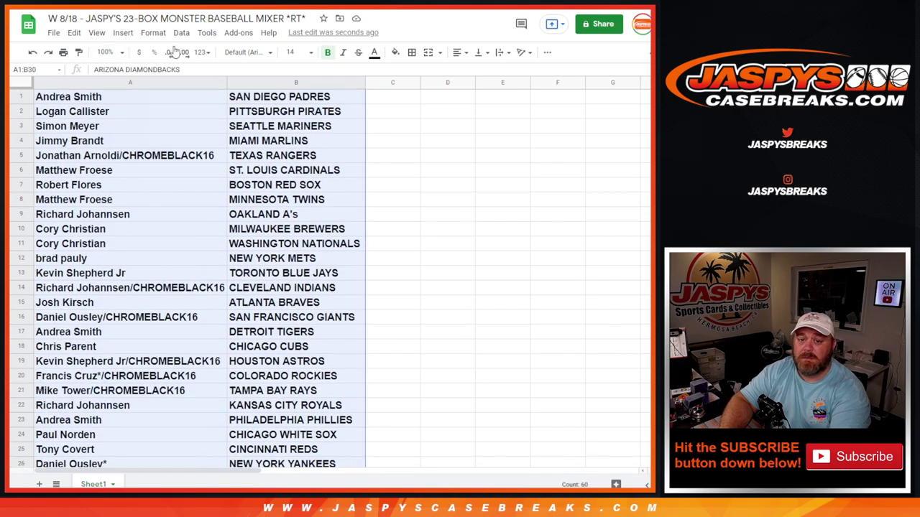
pyautogui.click(413, 53)
pyautogui.click(414, 74)
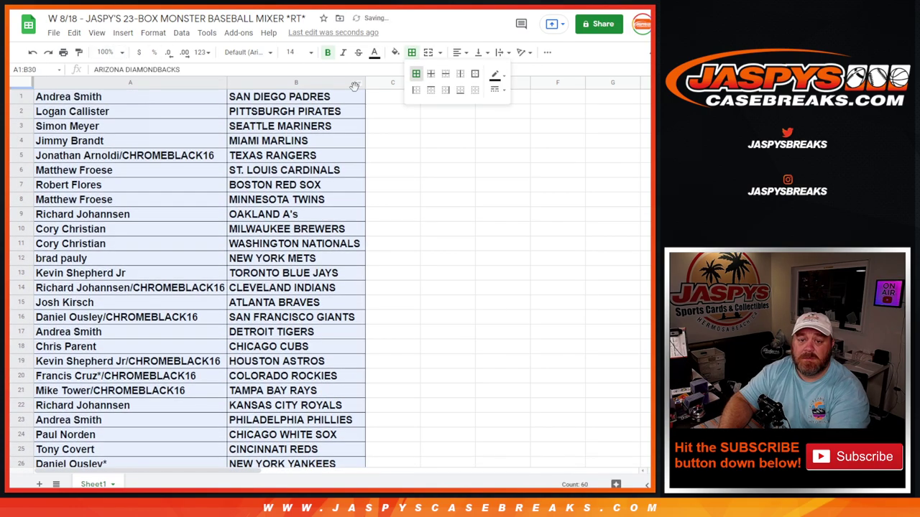
pyautogui.rightClick(358, 83)
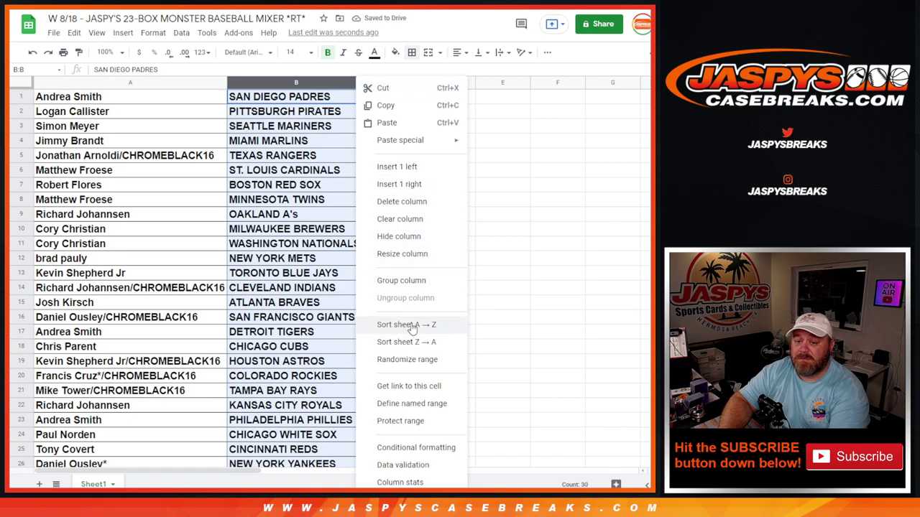
pyautogui.click(407, 325)
# Preview the current sheet's print layout in portrait orientation and leave the print settings without printing
pyautogui.click(54, 34)
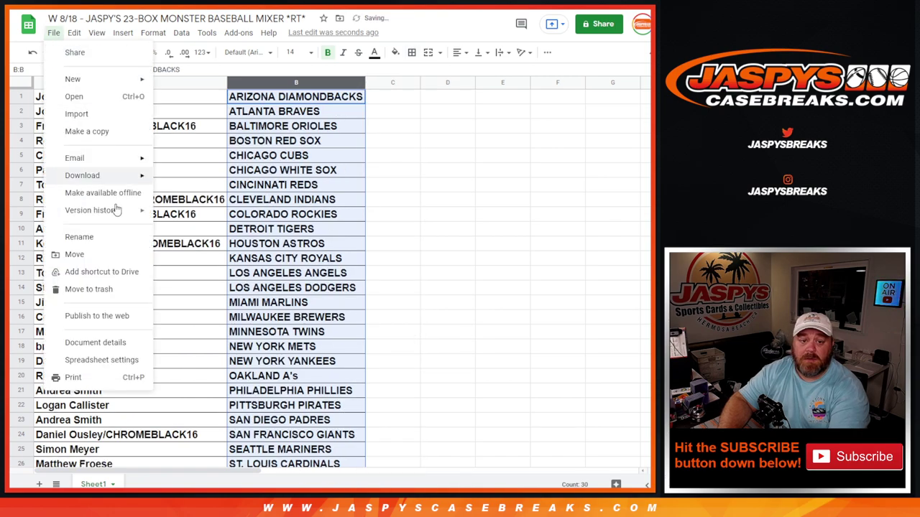
pyautogui.click(84, 380)
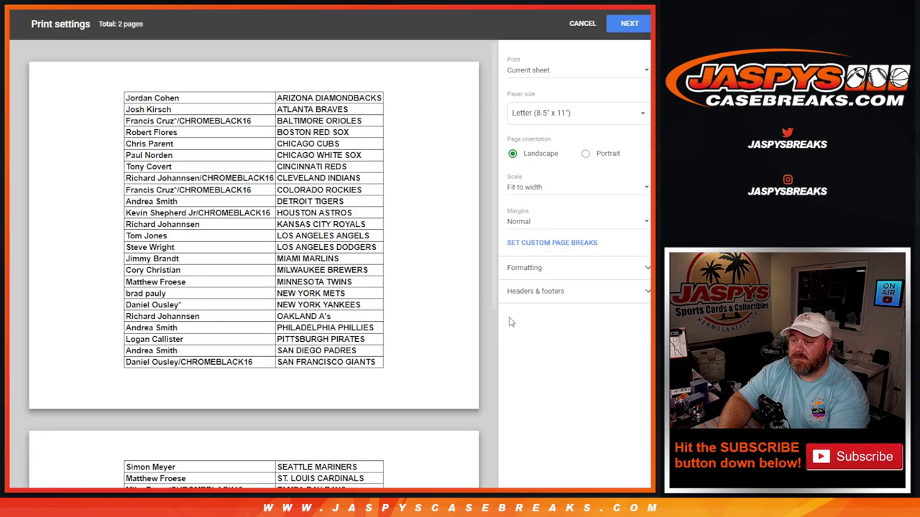
pyautogui.click(586, 153)
pyautogui.click(475, 471)
pyautogui.scroll(-2, 491, 345)
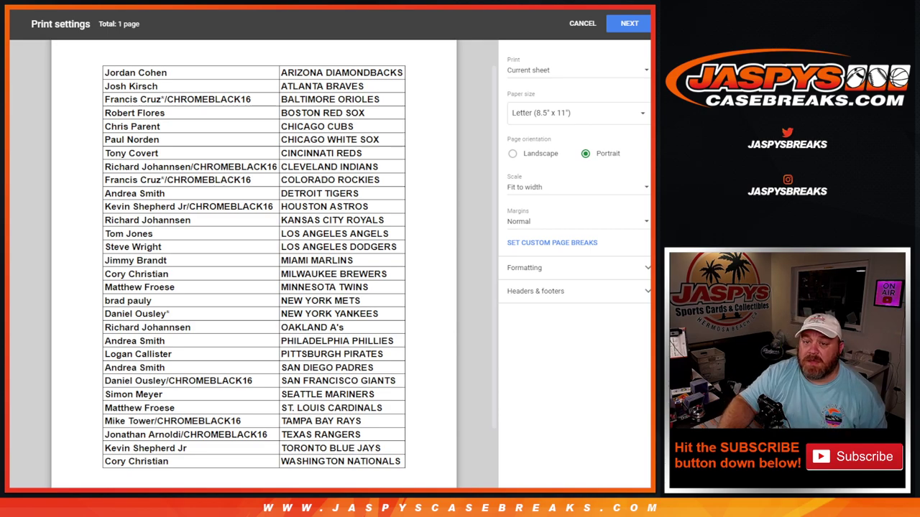
pyautogui.click(583, 24)
# Move the participant name assigned to the TEXAS RANGERS from A28 to the empty cell C20 beside OAKLAND A's
pyautogui.scroll(-1, 392, 353)
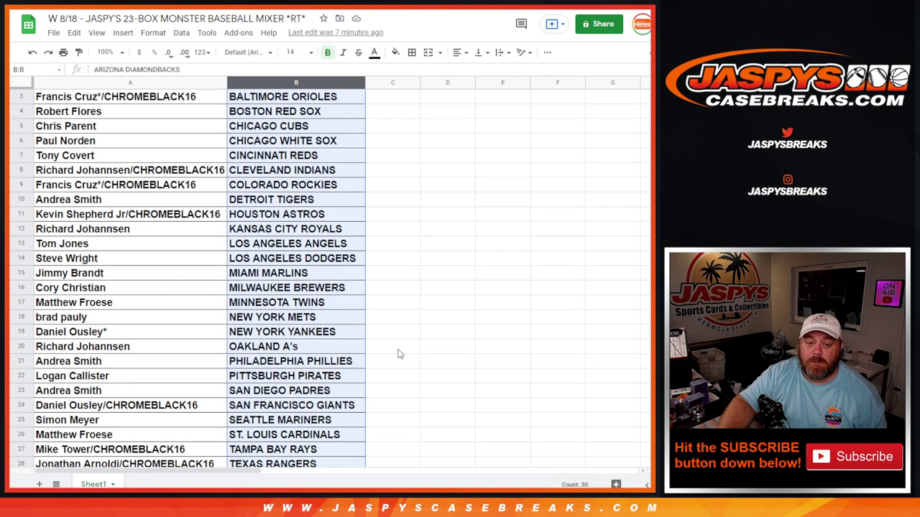
pyautogui.scroll(-2, 395, 354)
pyautogui.click(399, 348)
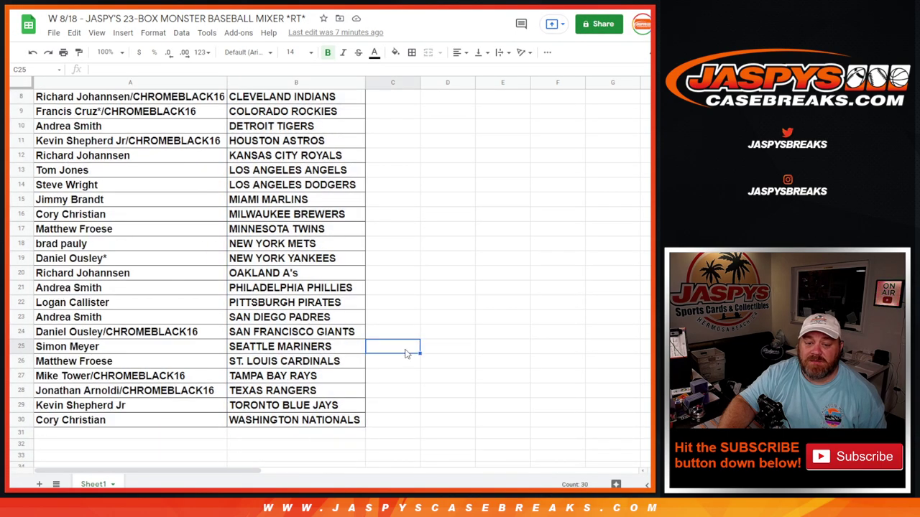
pyautogui.rightClick(165, 392)
pyautogui.click(206, 109)
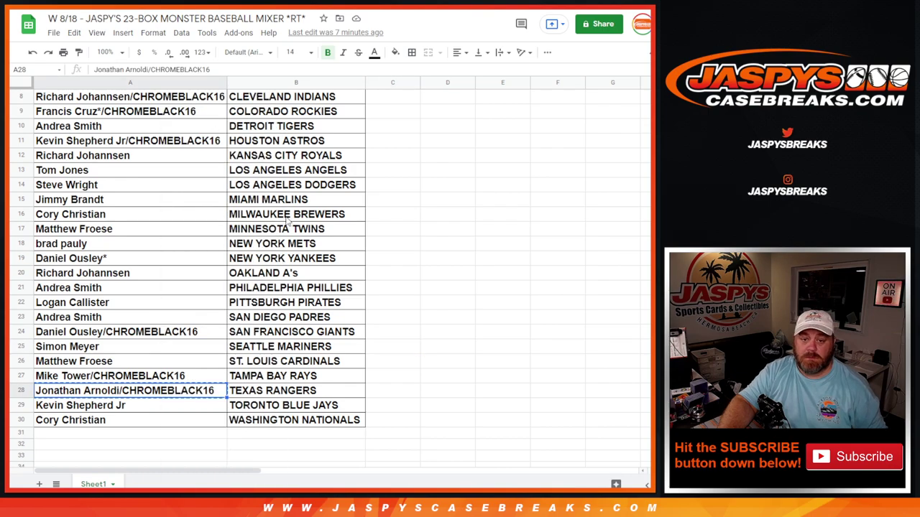
pyautogui.click(386, 278)
pyautogui.hotkey('ctrl', 'v')
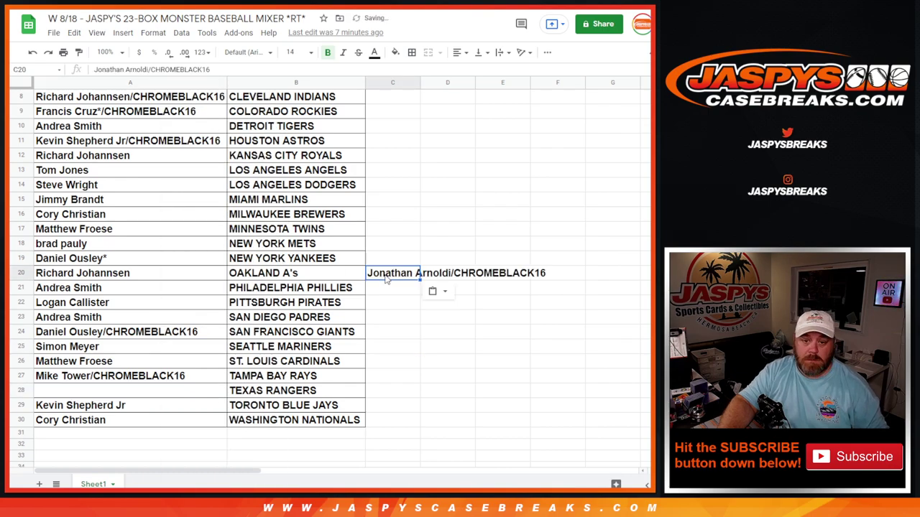
# Move the participant name beside OAKLAND A's from A20 to A28 beside TEXAS RANGERS and append "-T" to it
pyautogui.rightClick(125, 277)
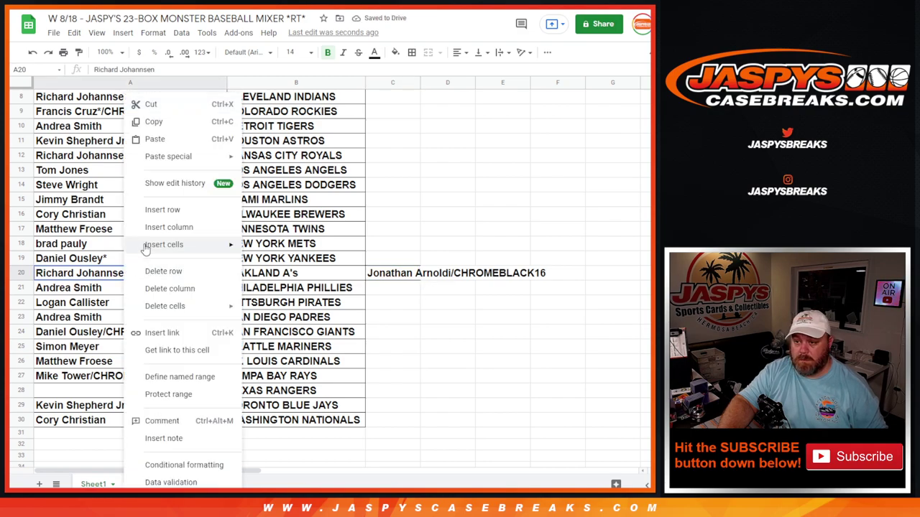
pyautogui.click(198, 105)
pyautogui.click(90, 396)
pyautogui.hotkey('ctrl', 'v')
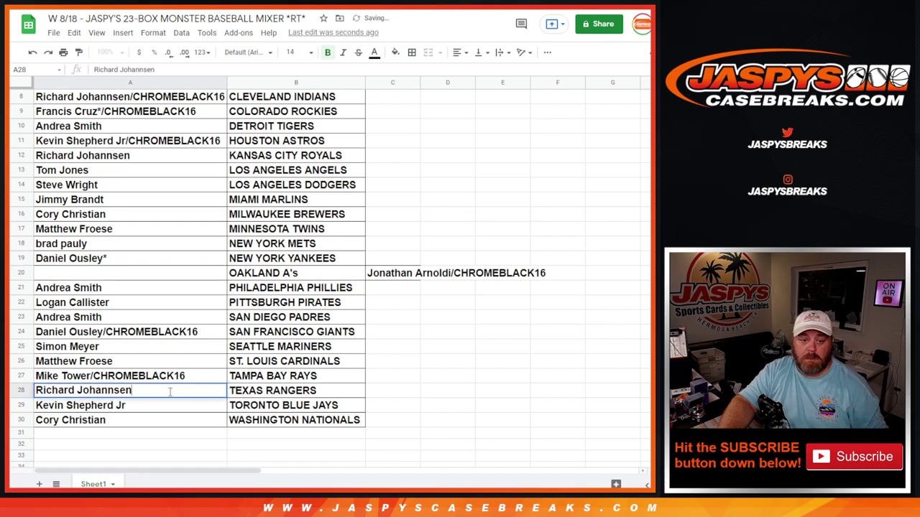
pyautogui.write('-T')
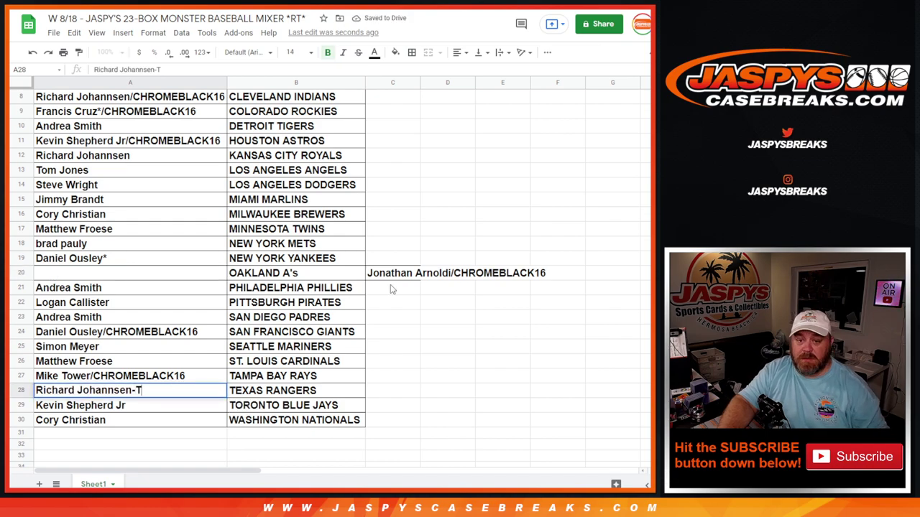
# Move the participant entry from C20 to A20 beside OAKLAND A's and append "-T" to it
pyautogui.click(373, 274)
pyautogui.rightClick(374, 273)
pyautogui.click(403, 103)
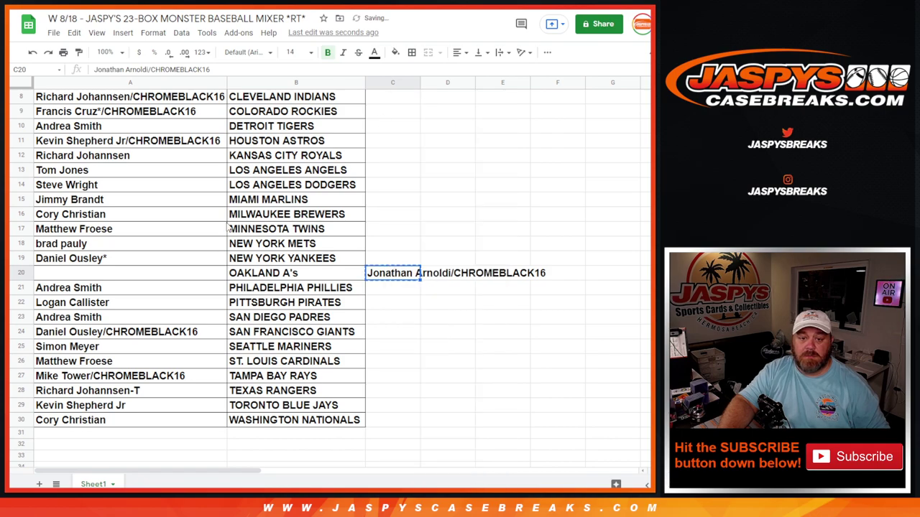
pyautogui.click(148, 279)
pyautogui.hotkey('ctrl', 'v')
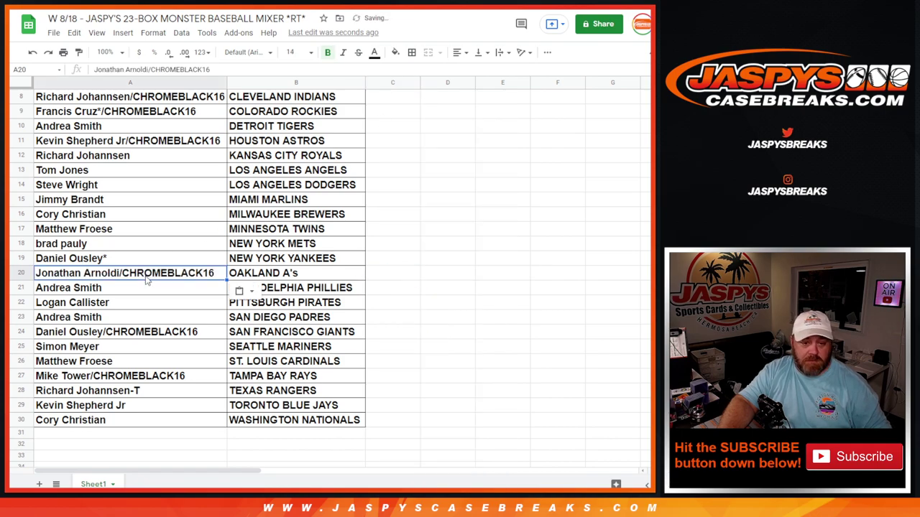
pyautogui.doubleClick(217, 277)
pyautogui.write('-')
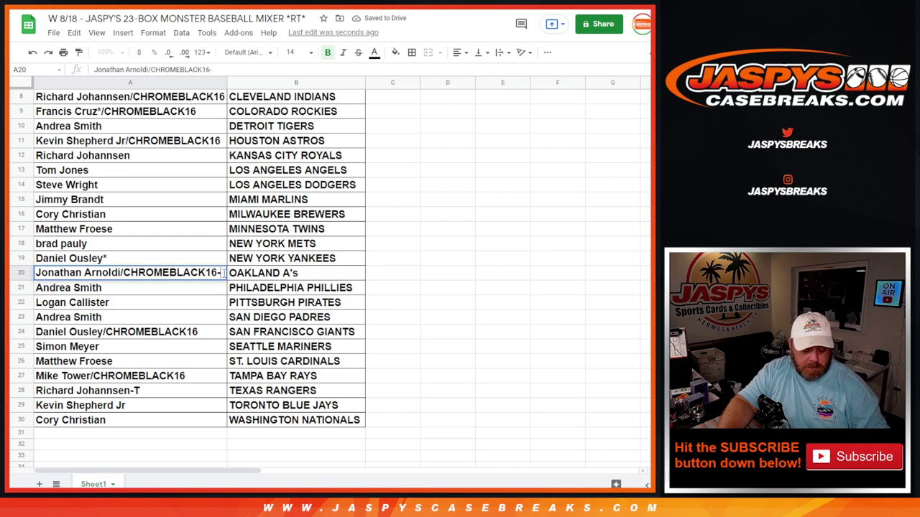
pyautogui.write('T')
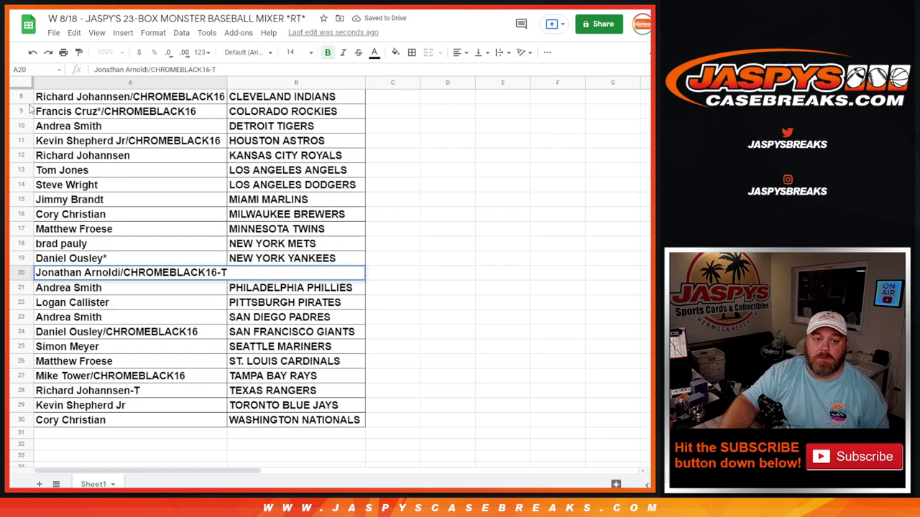
pyautogui.click(21, 82)
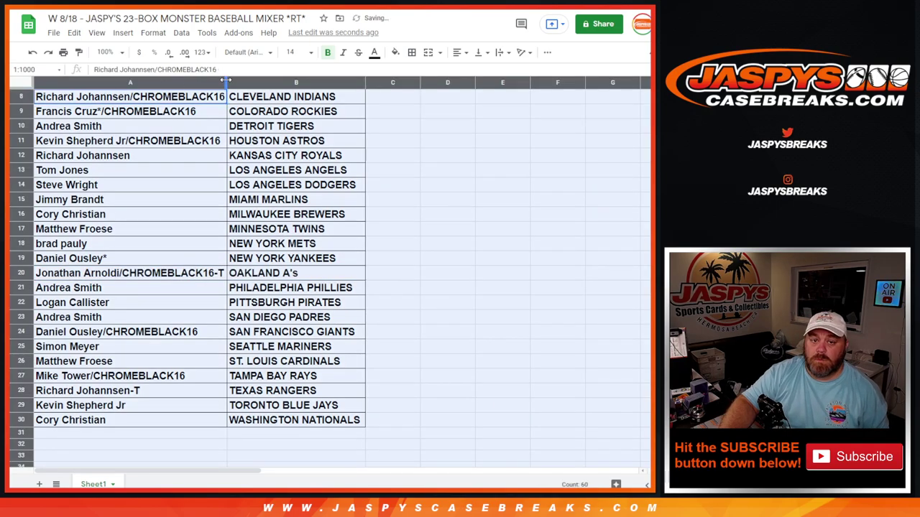
pyautogui.click(55, 33)
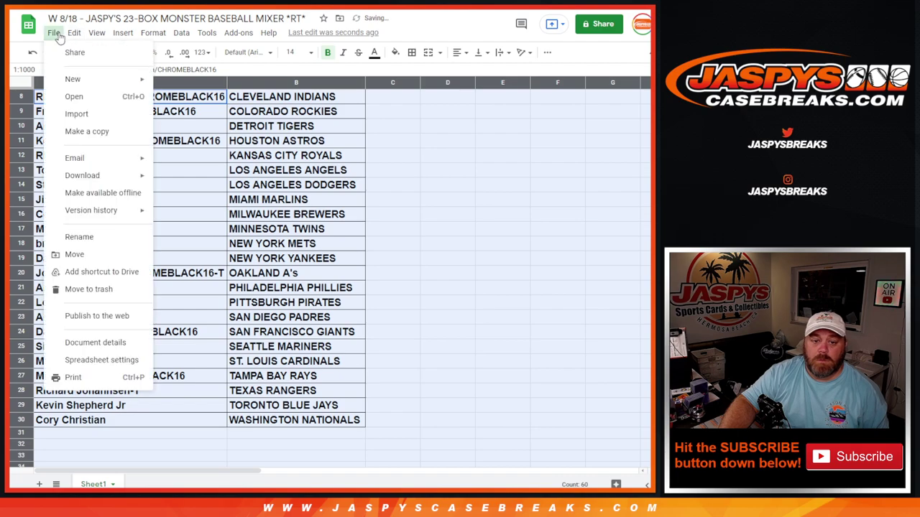
pyautogui.click(87, 376)
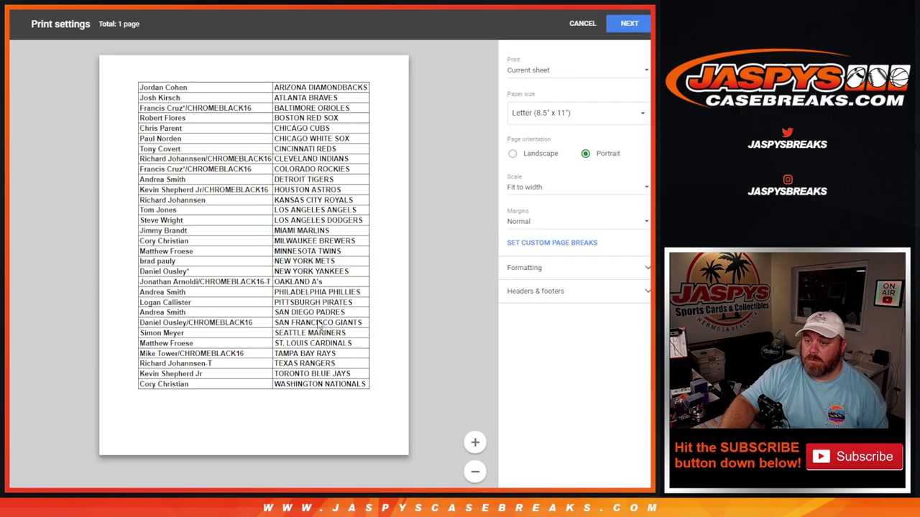
pyautogui.click(627, 24)
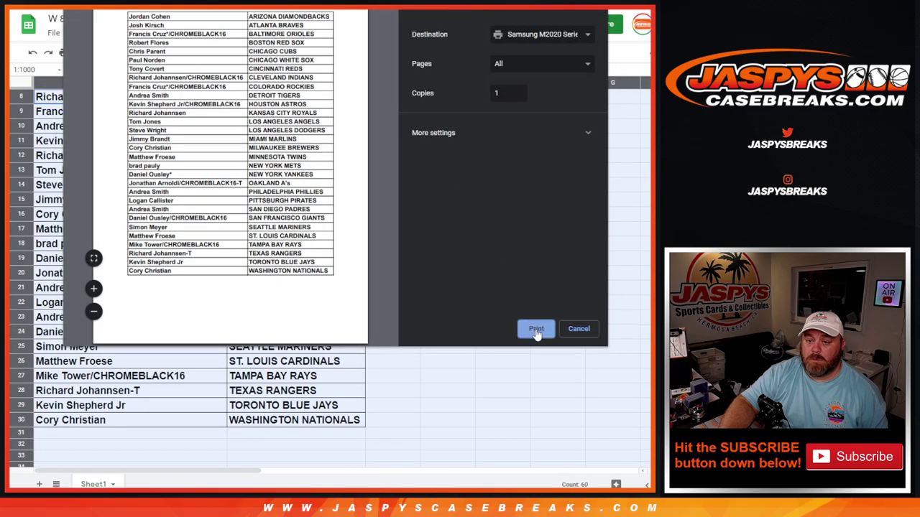
pyautogui.click(577, 330)
# Print the current sheet in portrait orientation on Letter paper with the workbook title included as a header
pyautogui.click(54, 32)
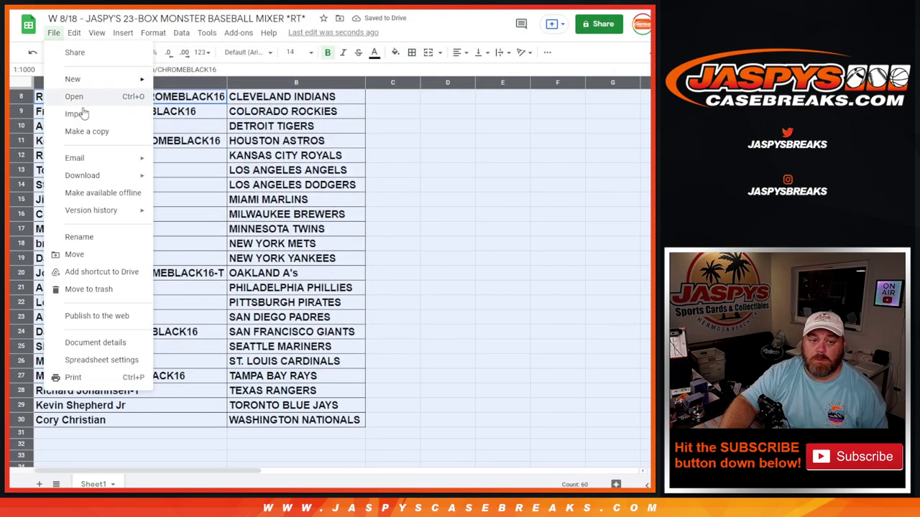
pyautogui.click(73, 378)
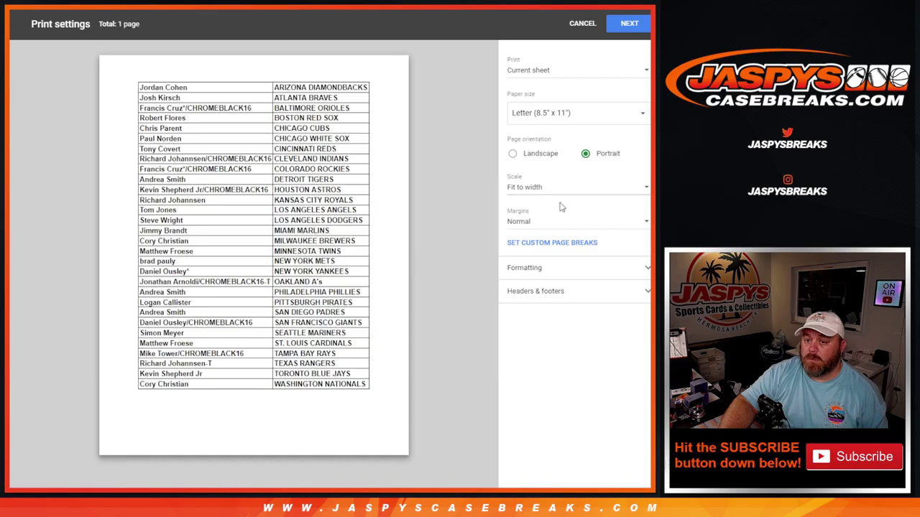
pyautogui.click(543, 295)
pyautogui.click(512, 334)
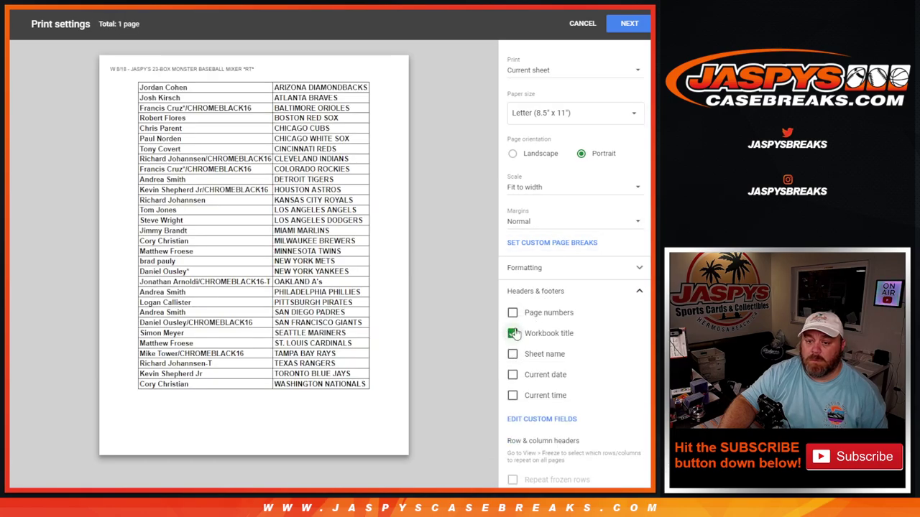
pyautogui.click(630, 23)
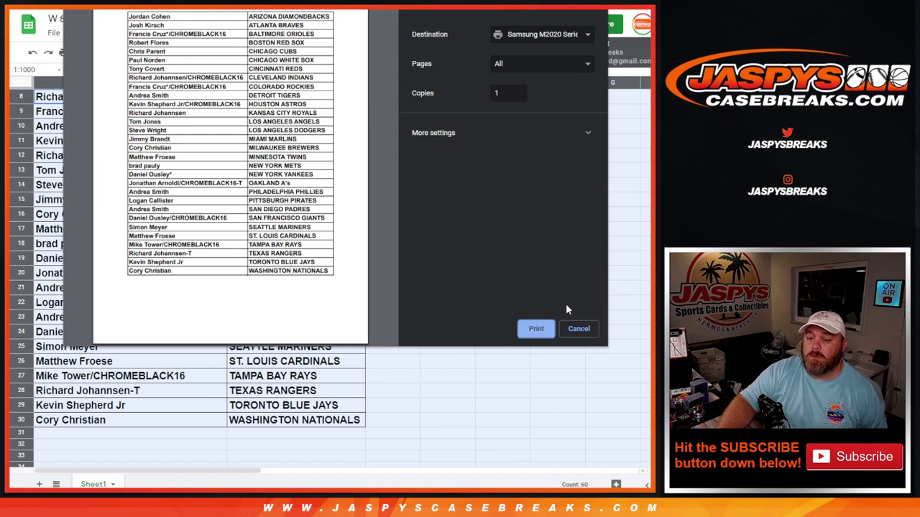
pyautogui.click(536, 330)
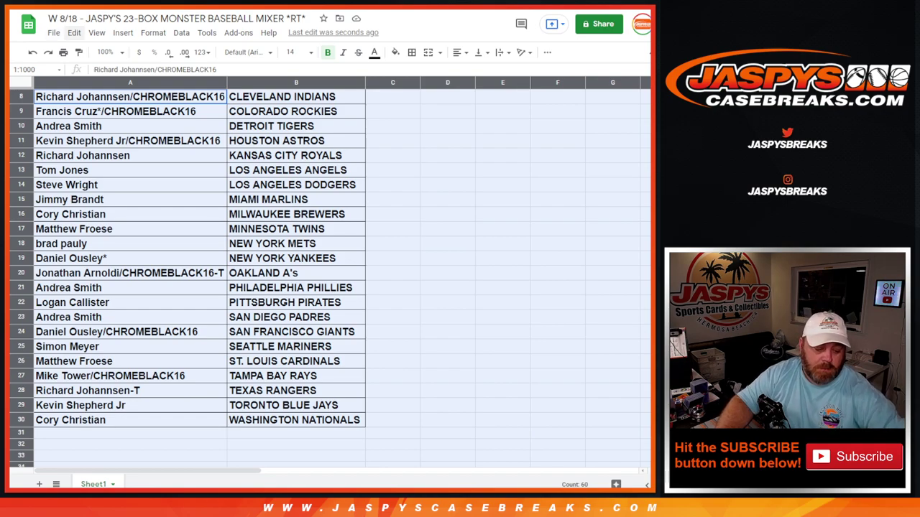
pyautogui.click(397, 304)
pyautogui.scroll(3, 295, 241)
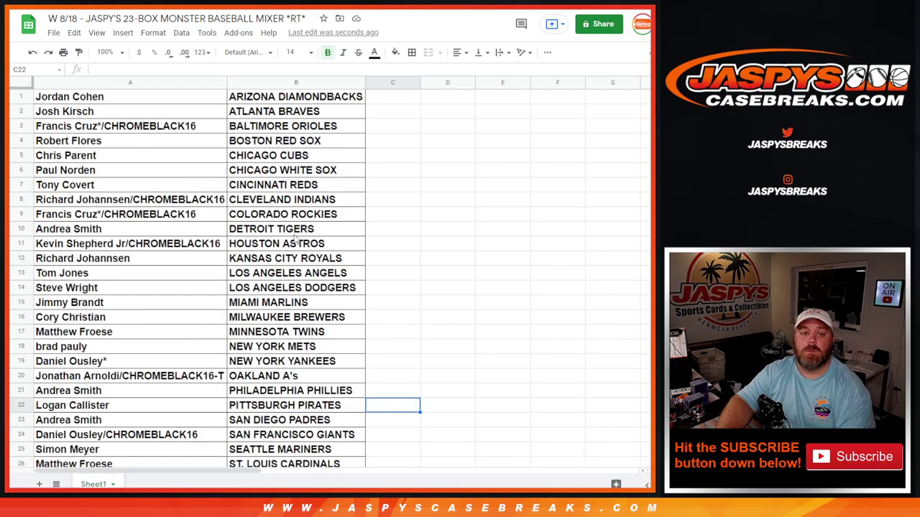